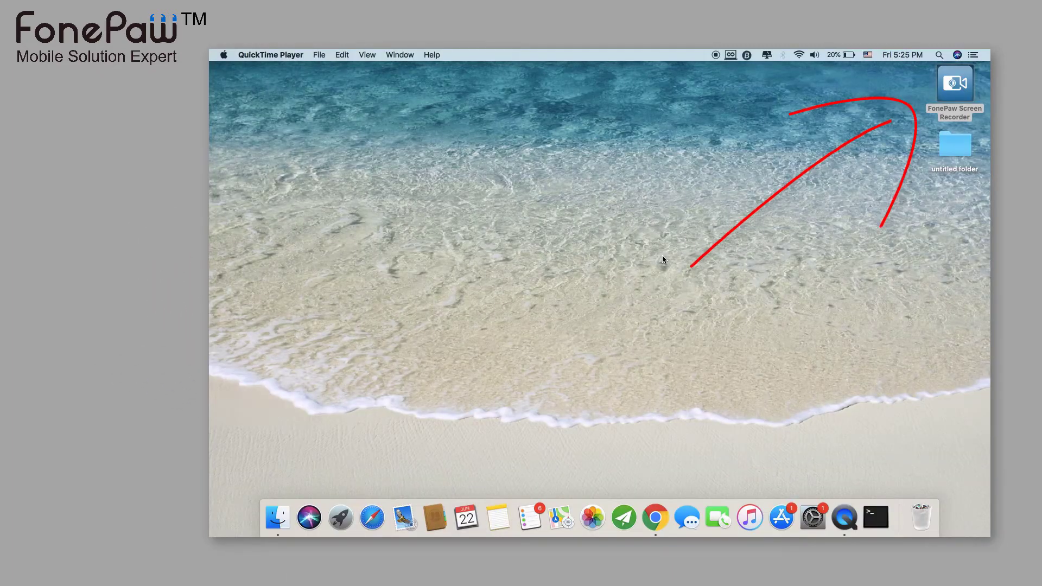
# - Launch FonePaw Screen Recorder from its desktop icon to bring up the Register prompt
pyautogui.doubleClick(956, 87)
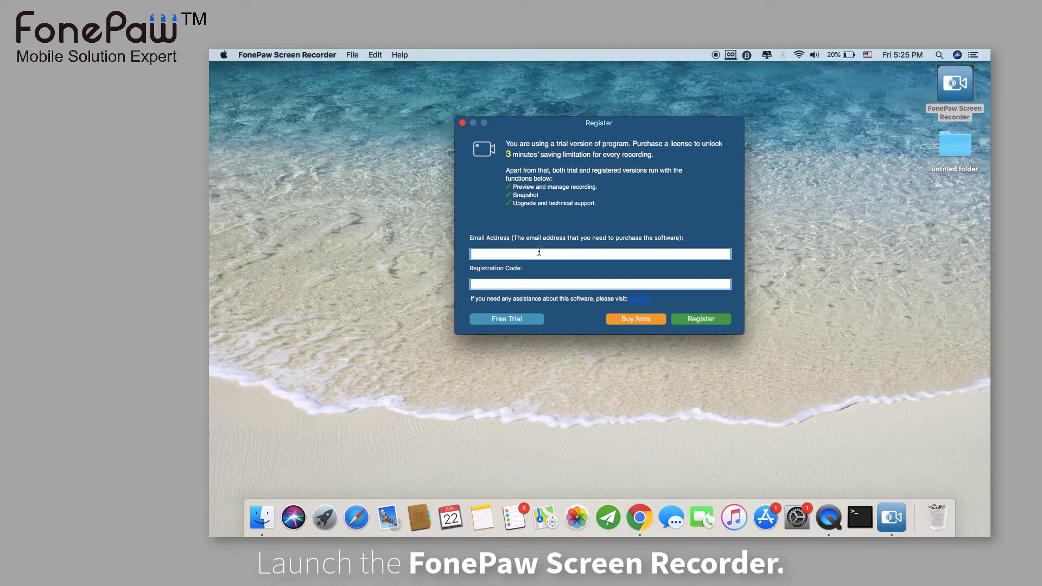
# - Continue with the free trial and check the Built-in Microphone volume in the audio source list
pyautogui.click(509, 321)
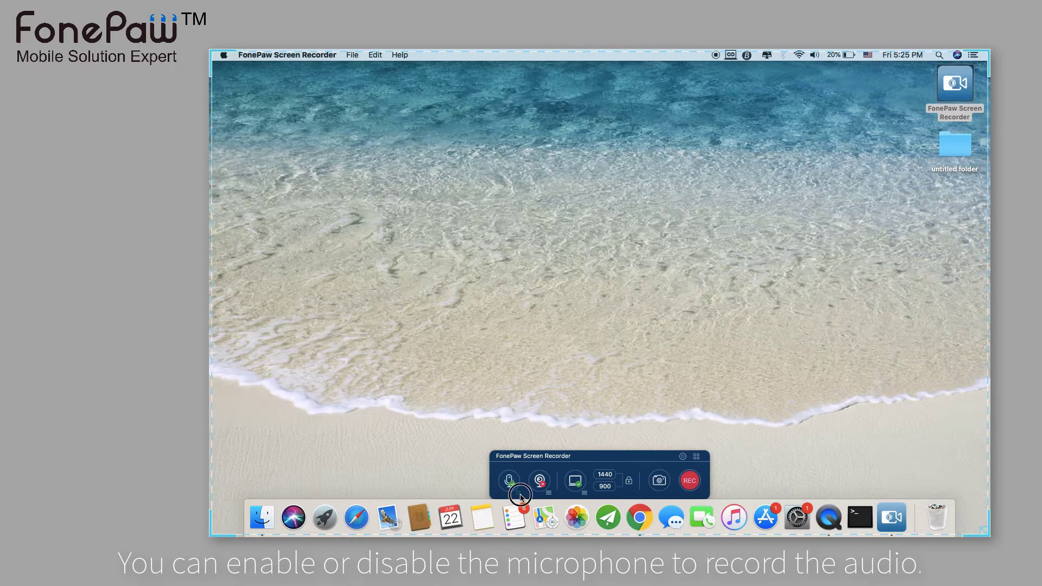
pyautogui.click(519, 494)
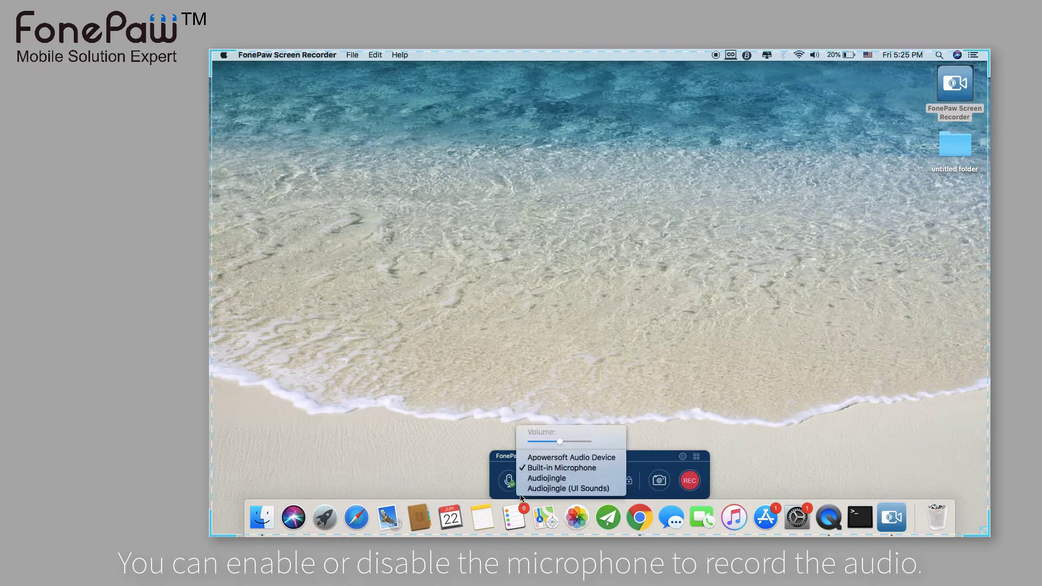
pyautogui.click(559, 442)
pyautogui.moveTo(560, 444)
pyautogui.mouseDown()
pyautogui.moveTo(580, 442)
pyautogui.moveTo(560, 443)
pyautogui.mouseUp()
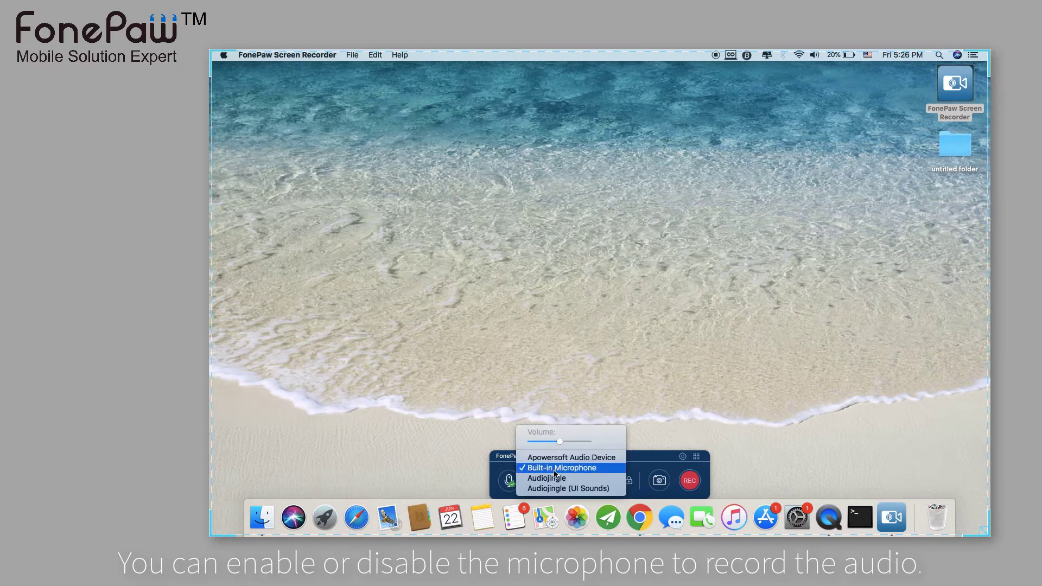
pyautogui.click(504, 470)
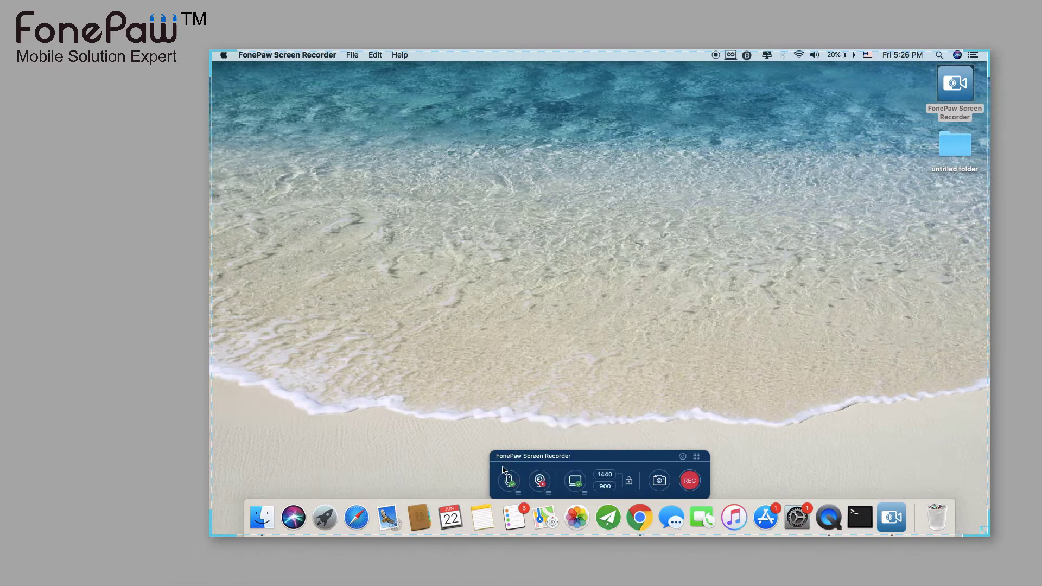
# - Enable the FaceTime HD Camera webcam overlay and set its position to Center
pyautogui.click(536, 478)
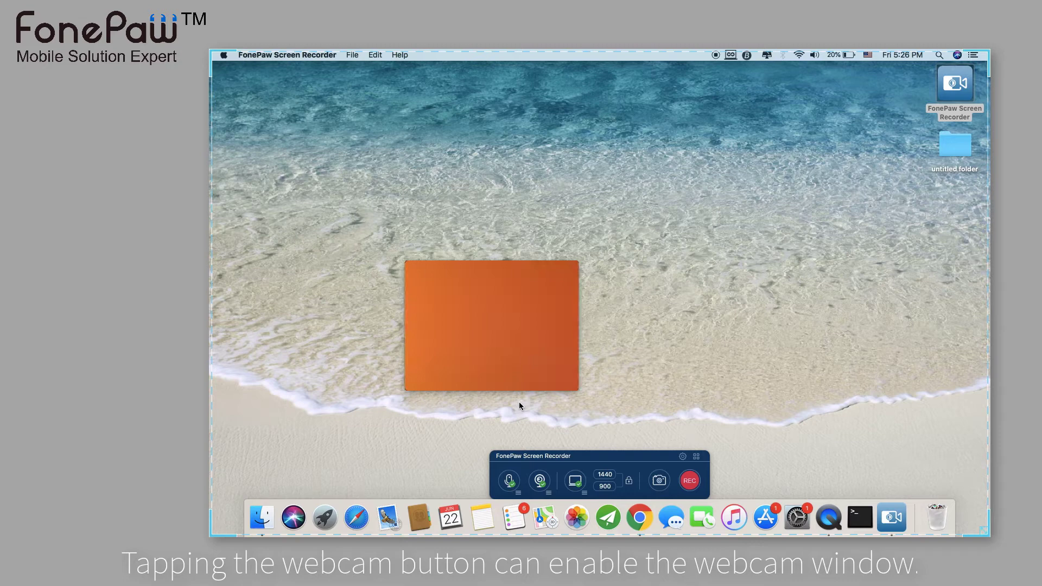
pyautogui.click(548, 493)
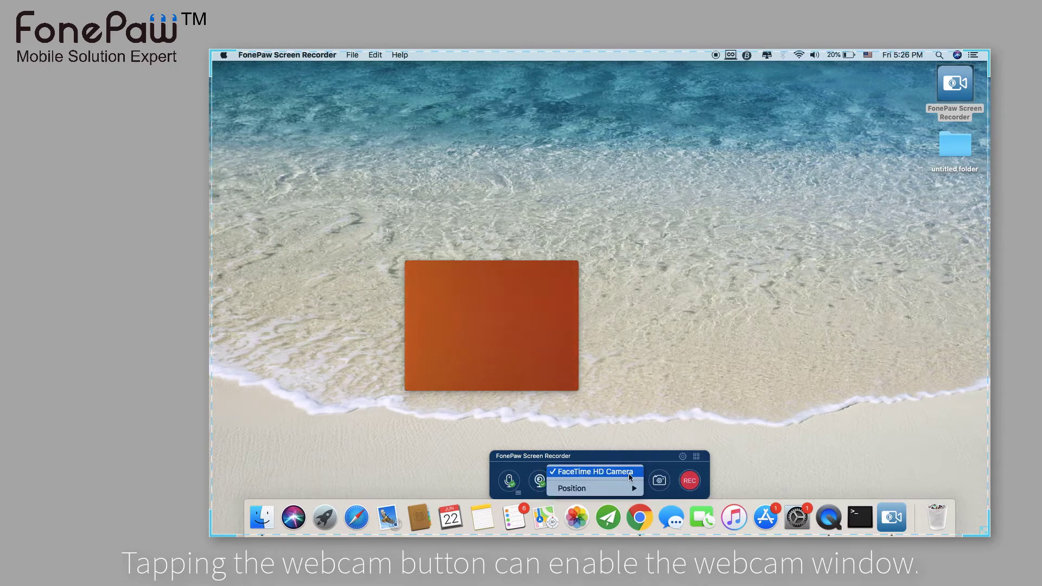
pyautogui.moveTo(644, 491)
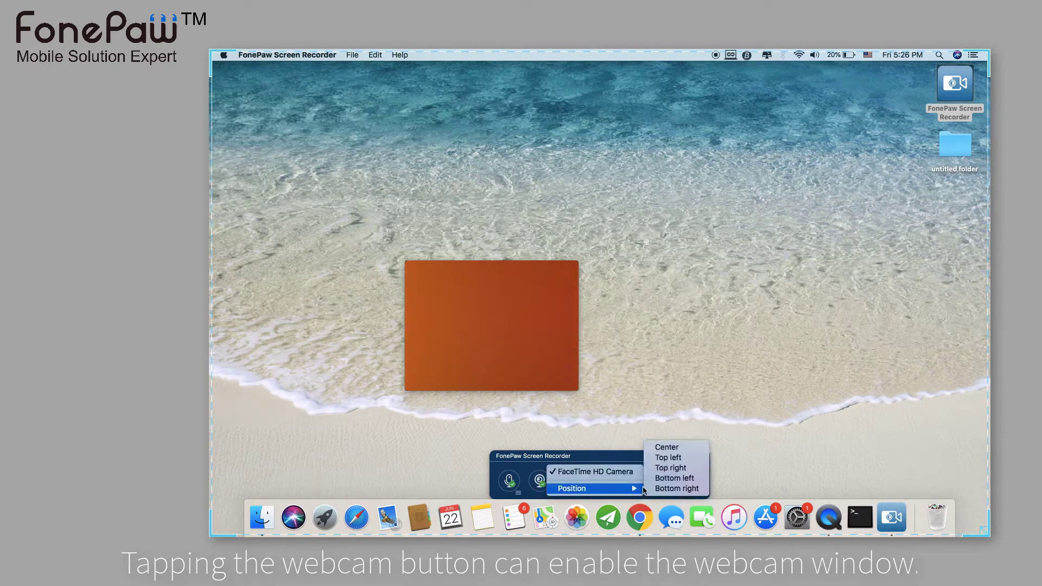
pyautogui.click(667, 447)
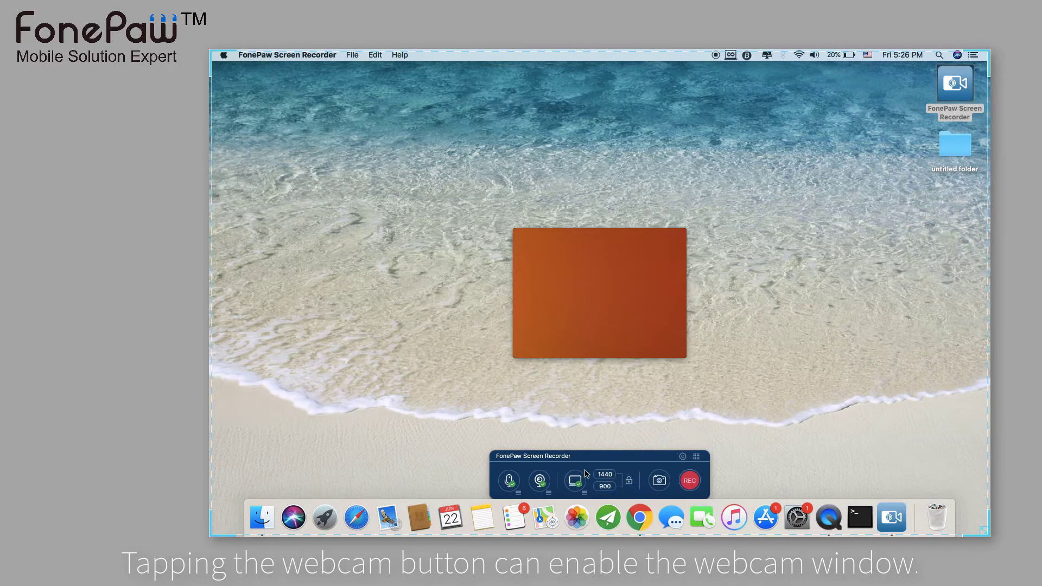
# - Disable the webcam and draw a custom capture rectangle over most of the desktop
pyautogui.click(541, 481)
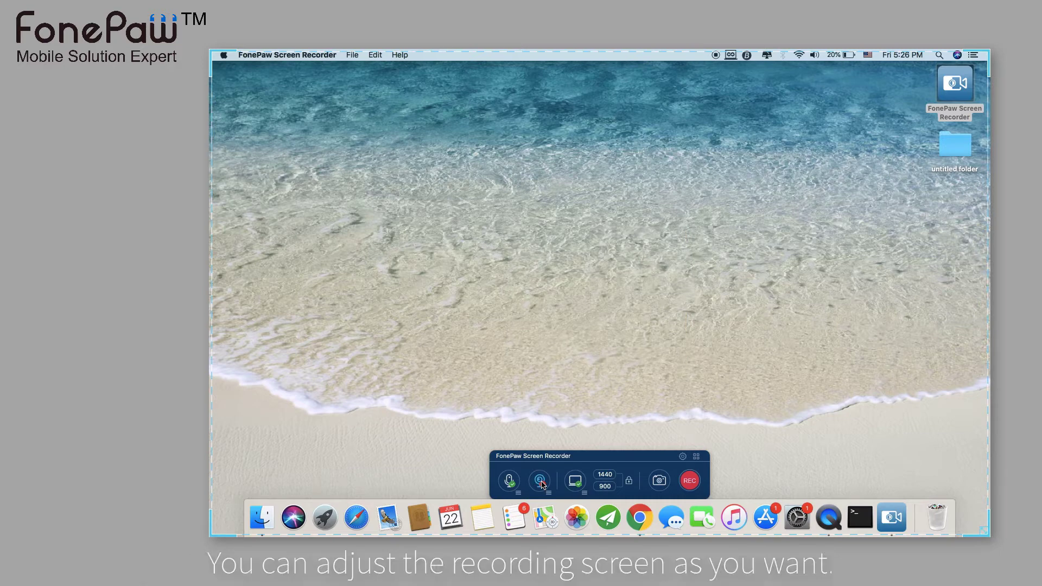
pyautogui.click(576, 481)
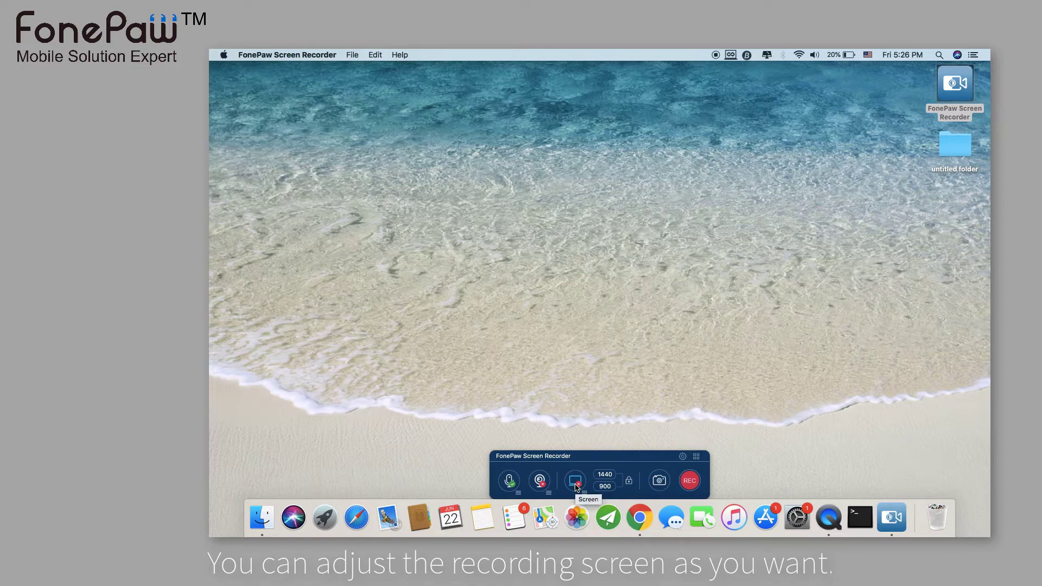
pyautogui.click(576, 481)
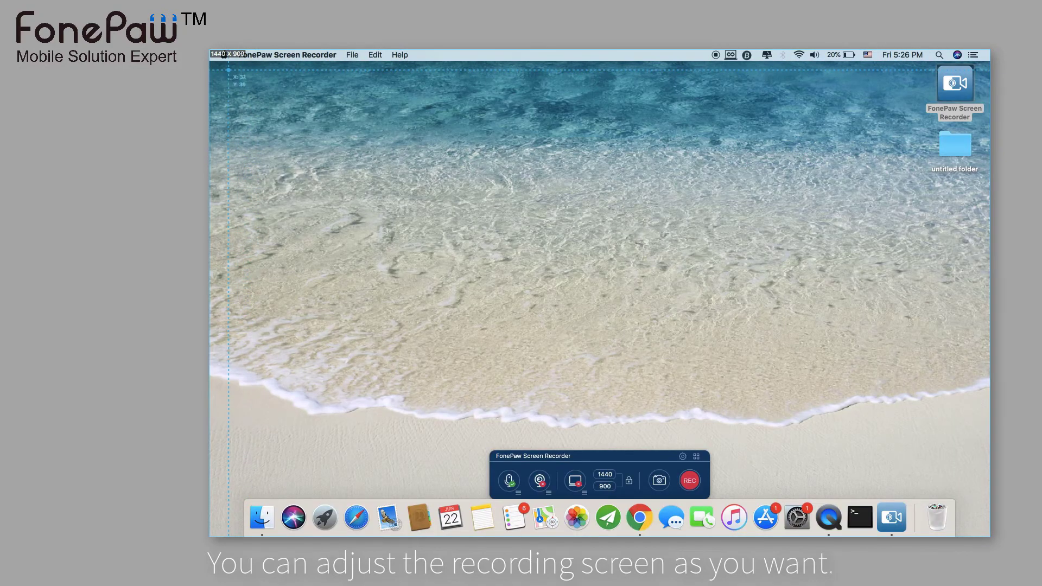
pyautogui.moveTo(227, 70); pyautogui.dragTo(910, 490)
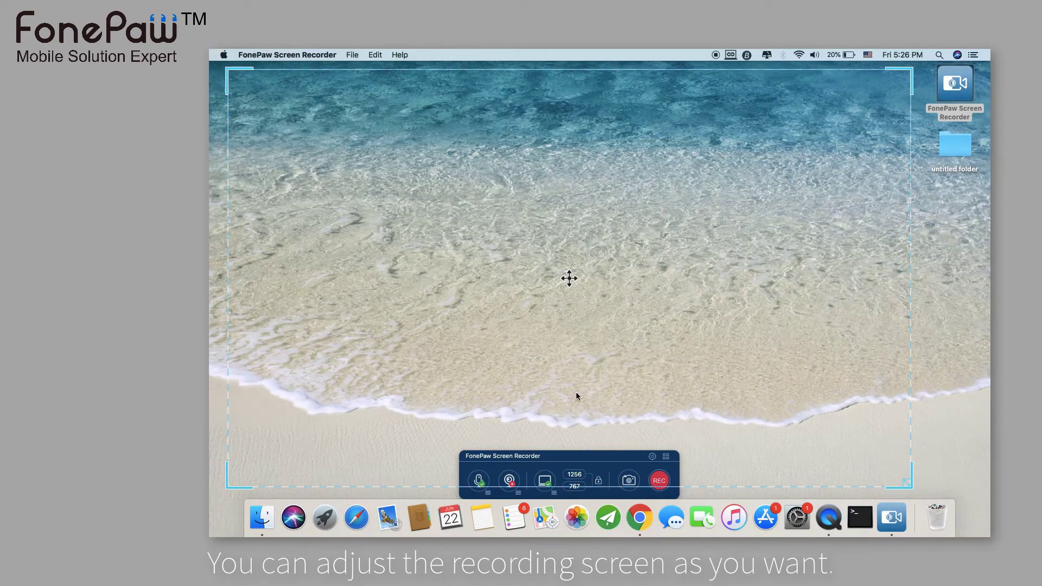
# - Switch the capture area to the Fixed region 720P (1280×720) preset and move it slightly higher
pyautogui.click(554, 493)
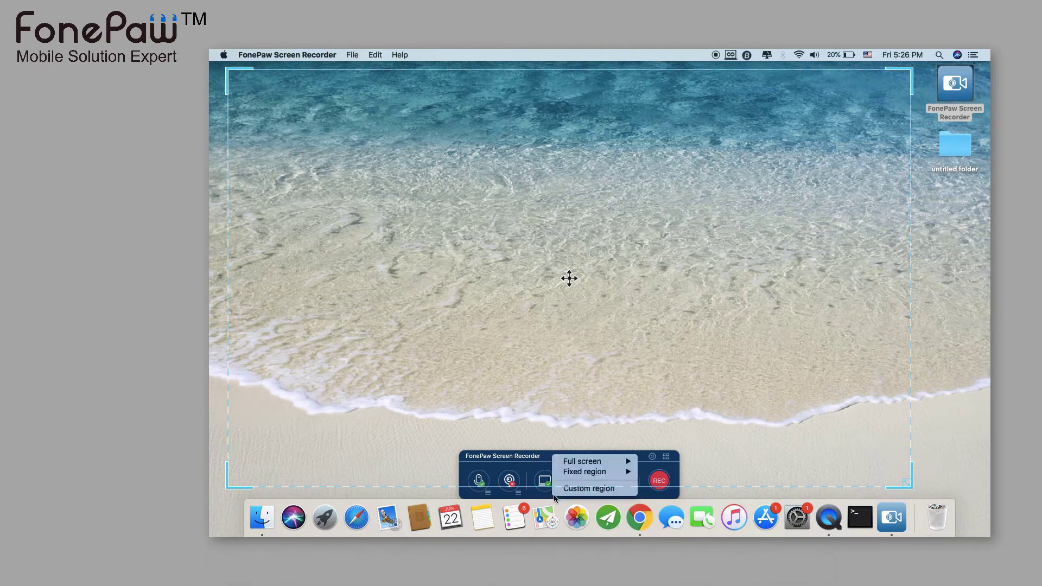
pyautogui.moveTo(604, 463)
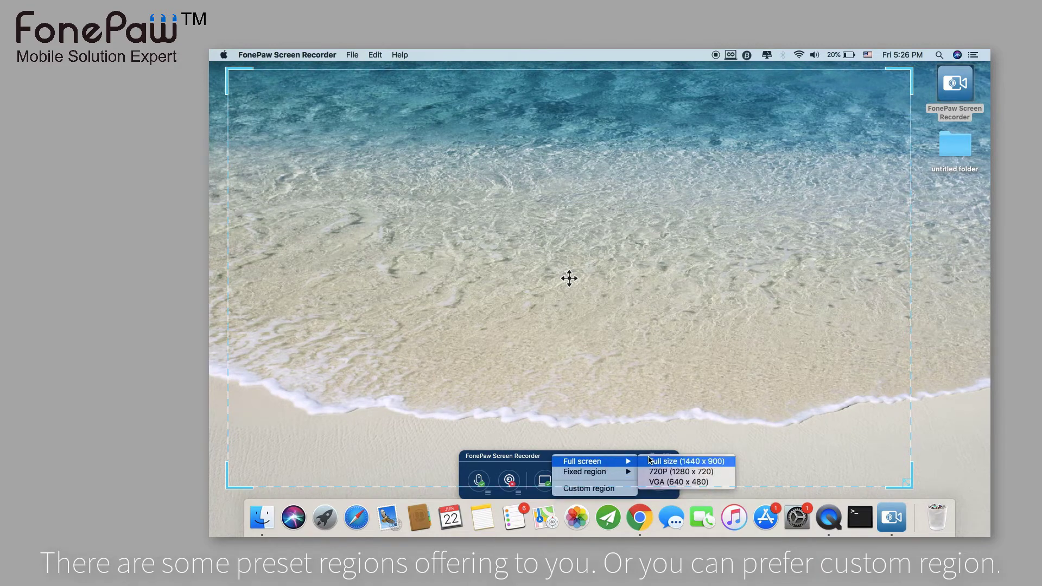
pyautogui.moveTo(633, 474)
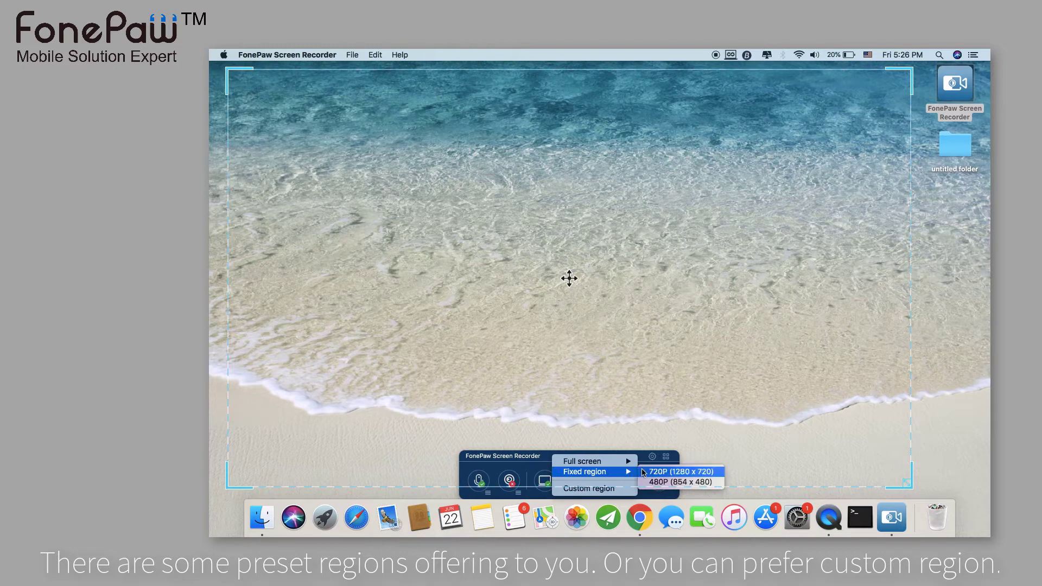
pyautogui.click(678, 471)
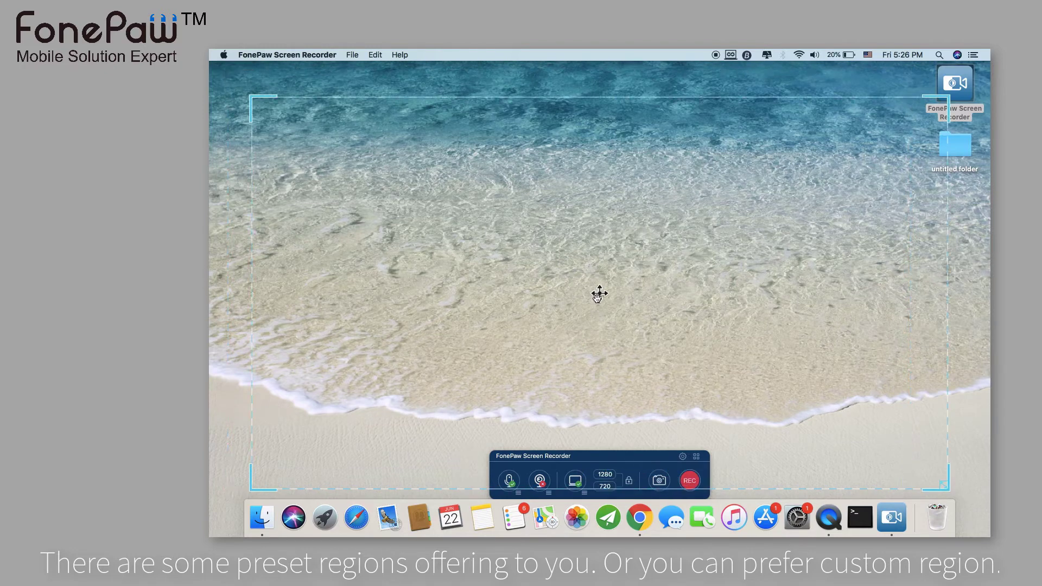
pyautogui.moveTo(599, 293)
pyautogui.mouseDown()
pyautogui.moveTo(567, 255)
pyautogui.moveTo(610, 284)
pyautogui.moveTo(599, 274)
pyautogui.mouseUp()
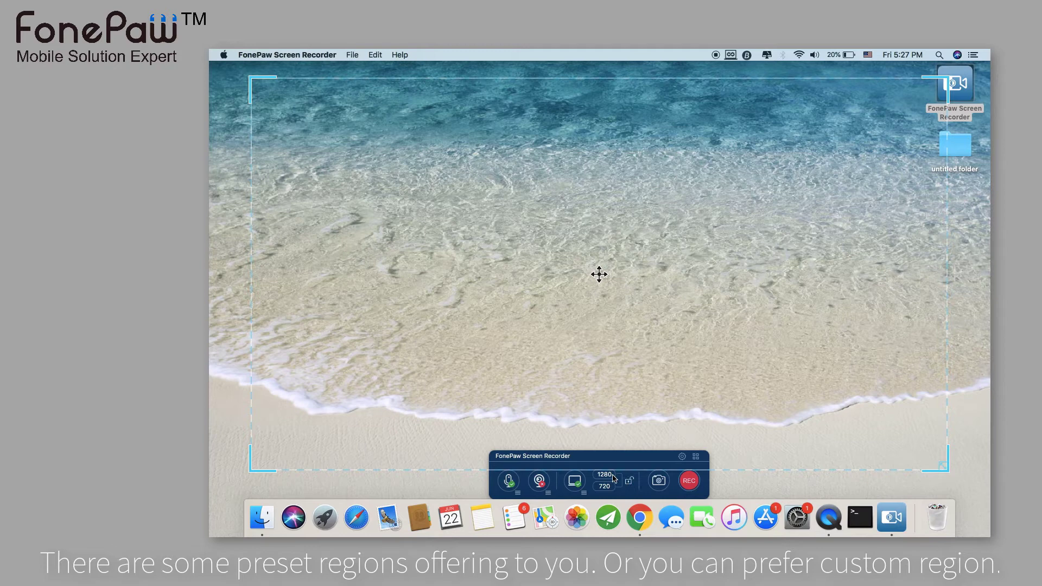
# - Enter a new width, lock proportions and set height 800, giving a 1000×800 capture area
pyautogui.doubleClick(613, 475)
pyautogui.write('900')
pyautogui.press('Return')
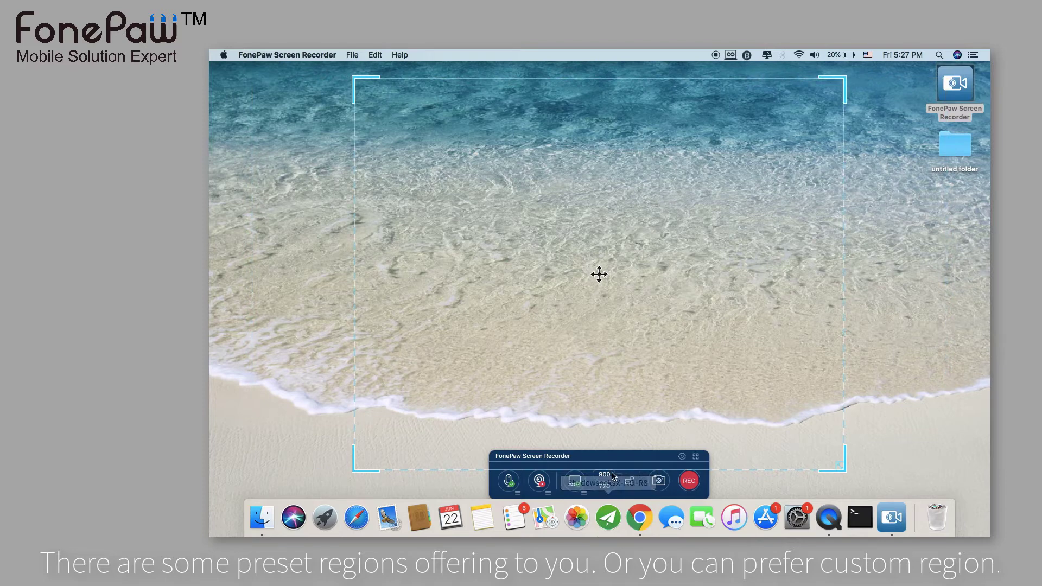
pyautogui.click(629, 482)
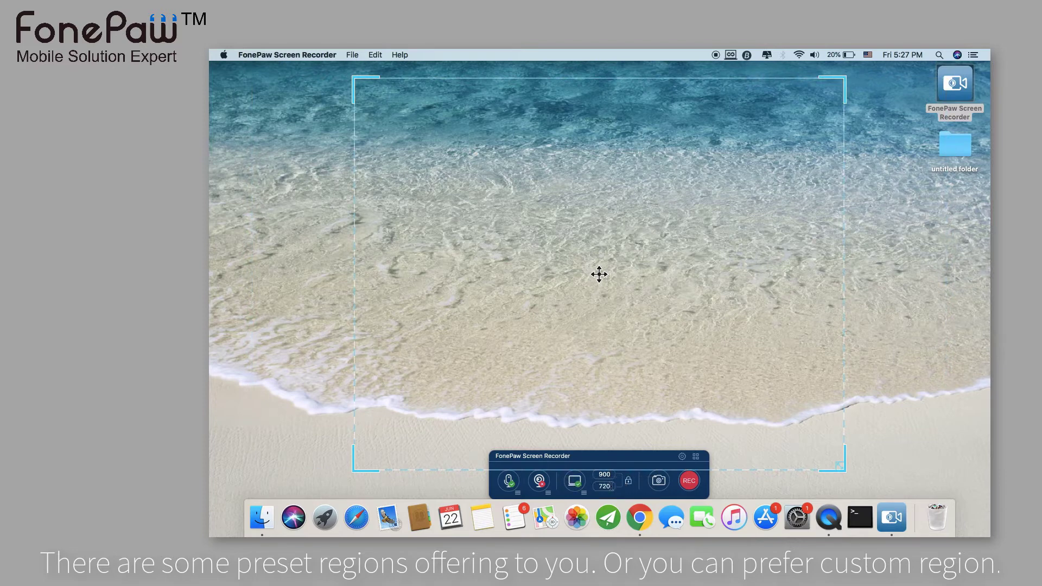
pyautogui.click(604, 486)
pyautogui.write('800')
pyautogui.press('Return')
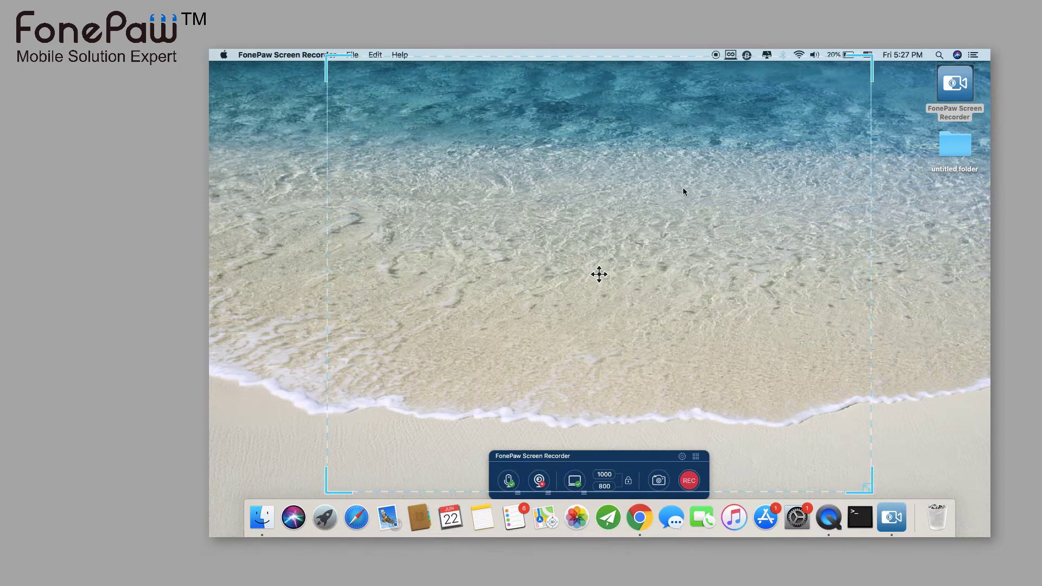
# - Take a screenshot of the capture area, saved on the desktop as 2018-06-22 17.27.19.png
pyautogui.click(659, 479)
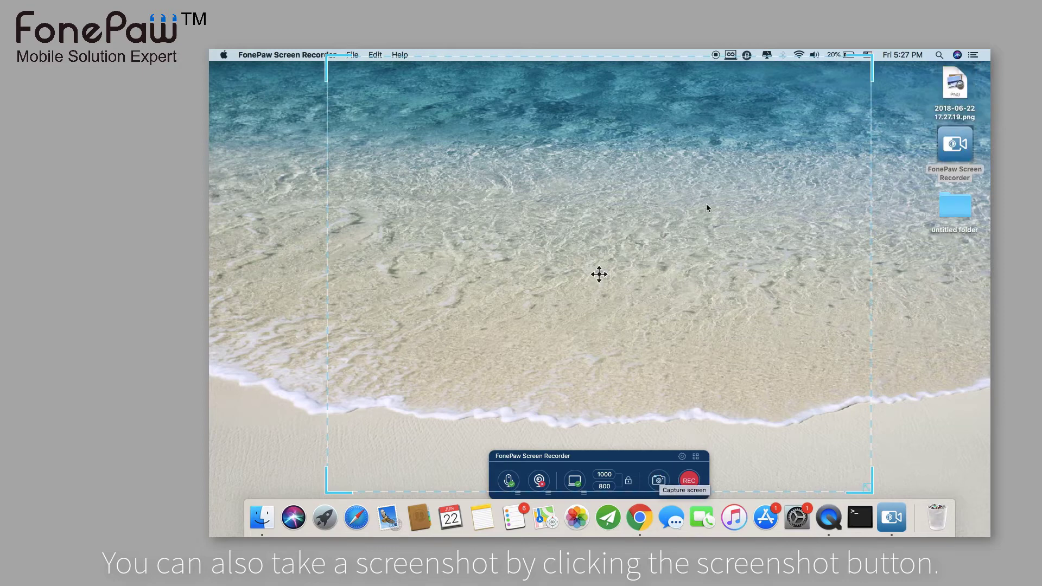
pyautogui.click(958, 92)
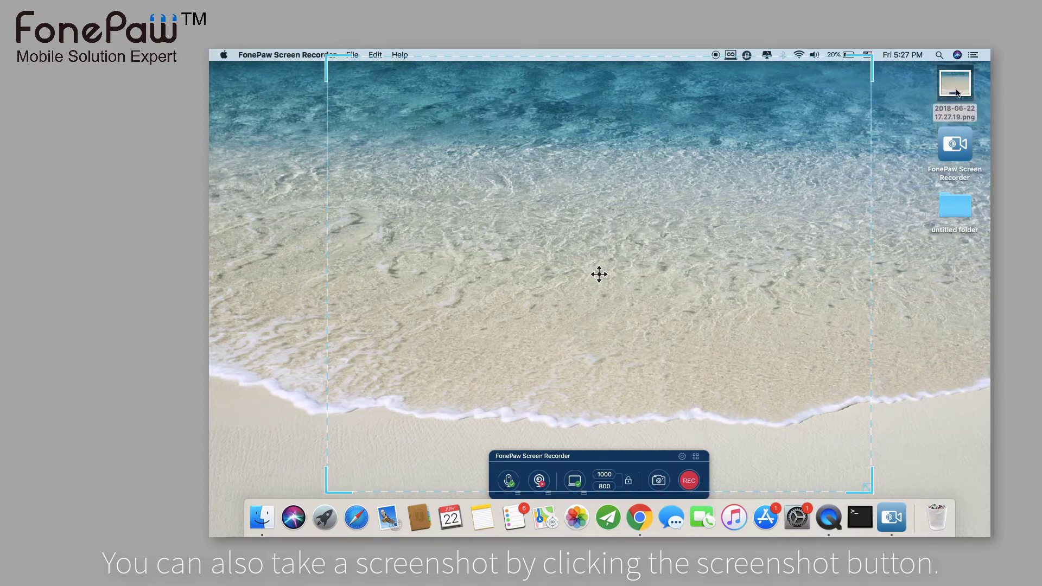
pyautogui.click(734, 242)
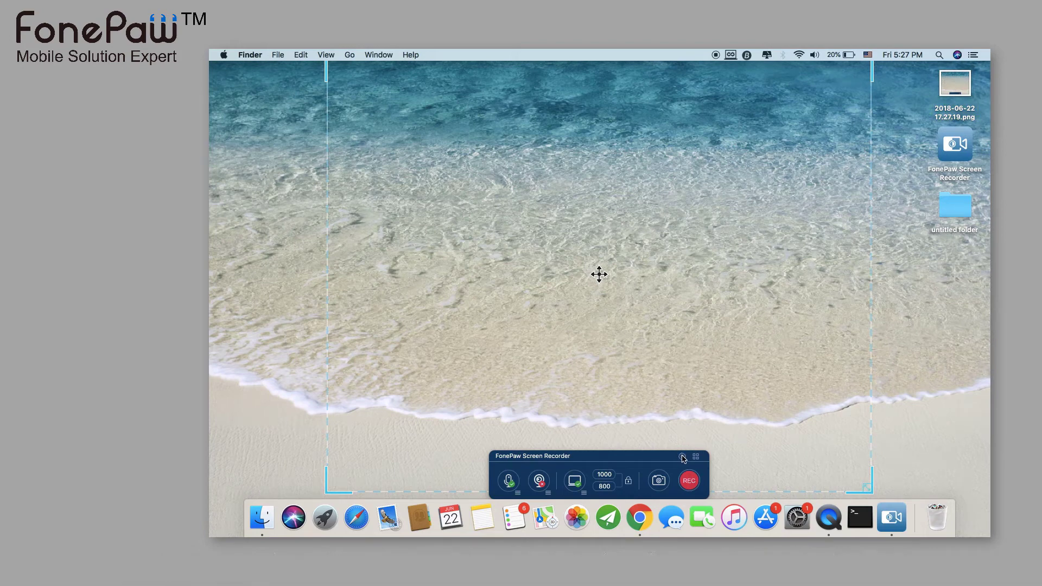
# - Start recording the 1000×800 area and open and dismiss a desktop context menu during capture
pyautogui.click(686, 479)
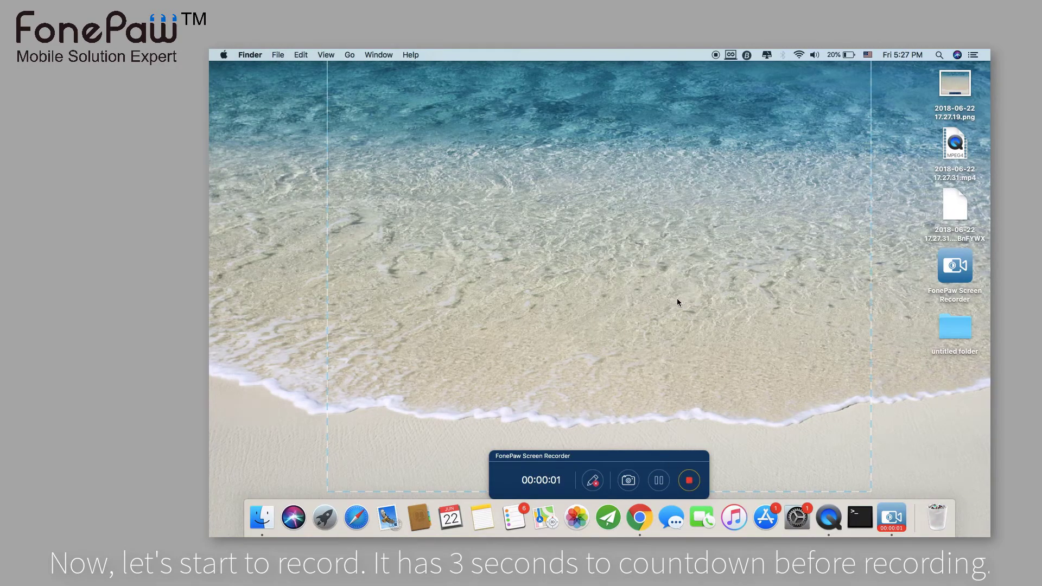
pyautogui.rightClick(602, 259)
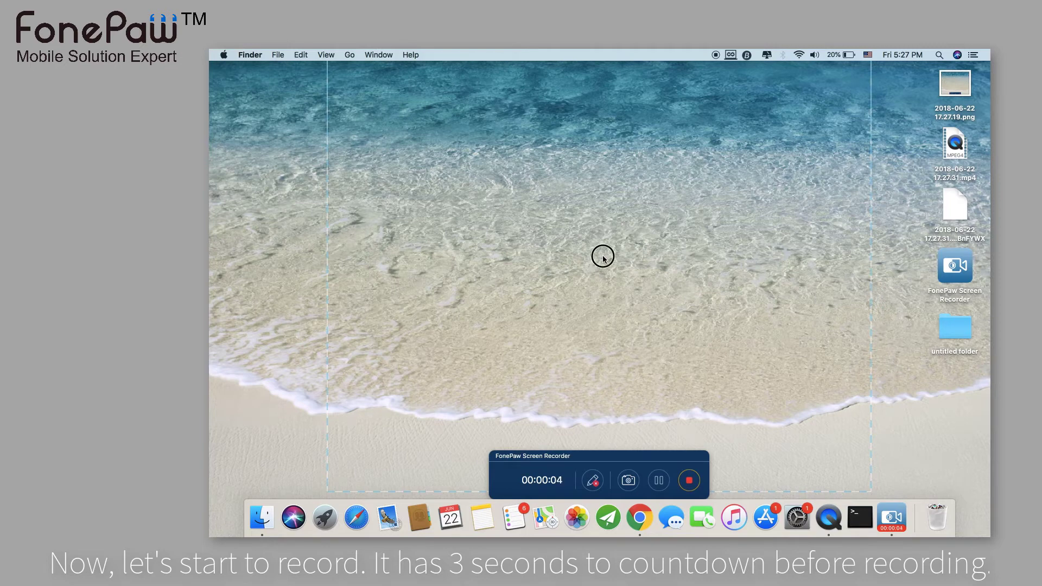
pyautogui.click(568, 295)
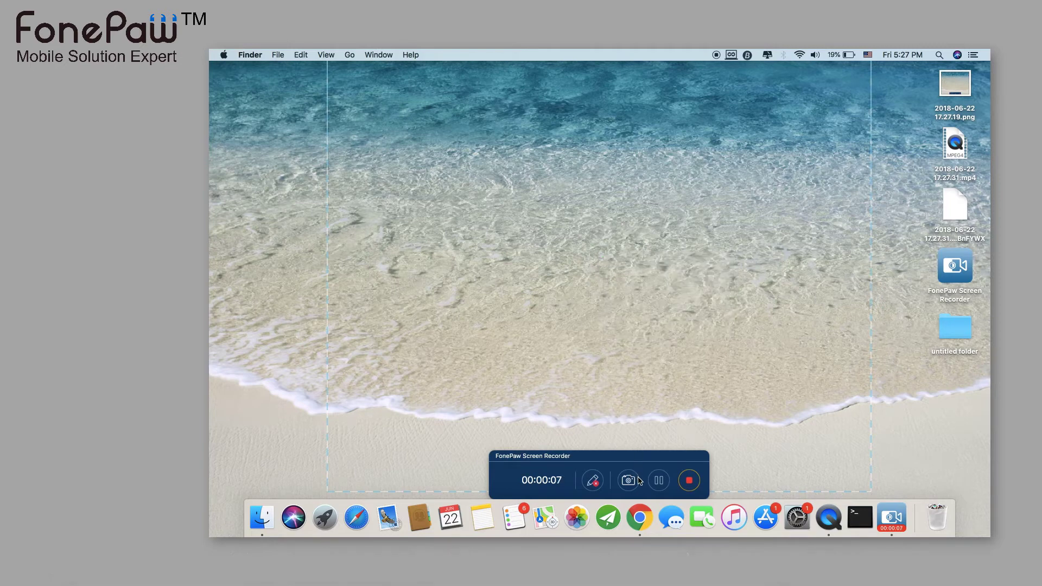
# - Annotate the live recording with a small-brush red box, a freehand scribble and the text 'screen recorder'
pyautogui.click(593, 482)
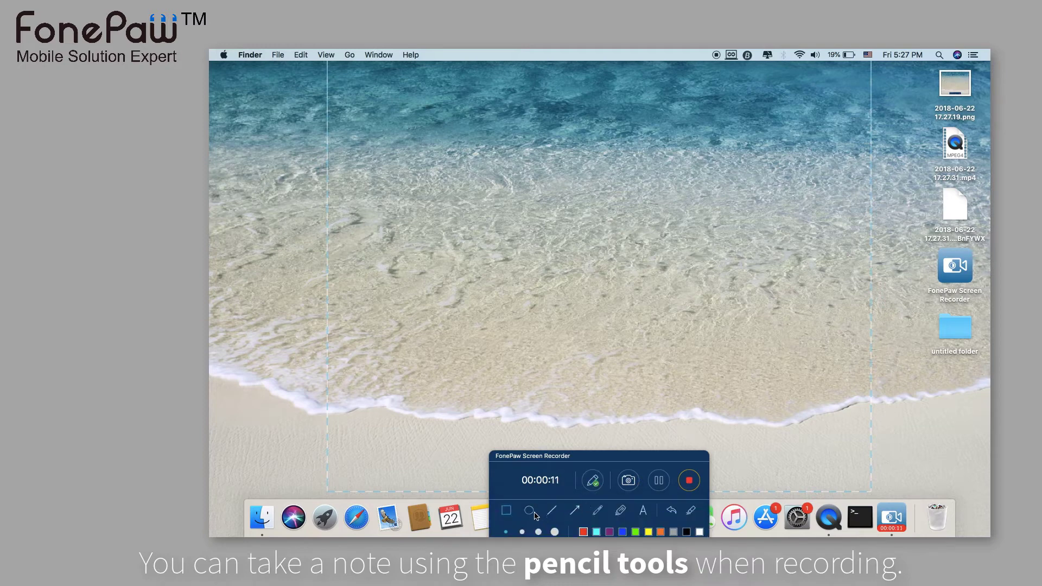
pyautogui.click(523, 532)
pyautogui.moveTo(438, 239); pyautogui.dragTo(507, 294)
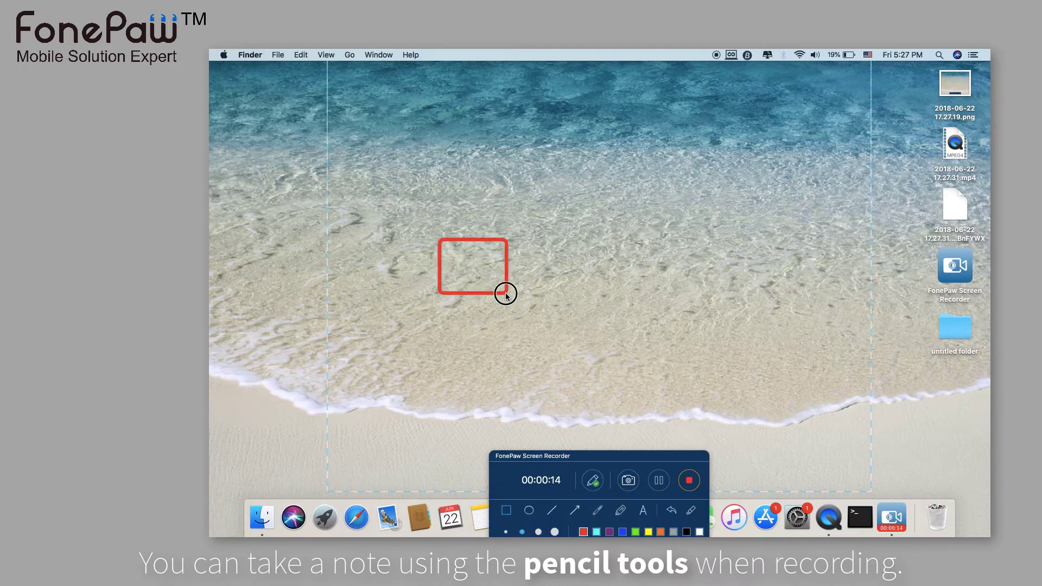
pyautogui.moveTo(594, 323)
pyautogui.mouseDown()
pyautogui.moveTo(675, 204)
pyautogui.moveTo(675, 282)
pyautogui.mouseUp()
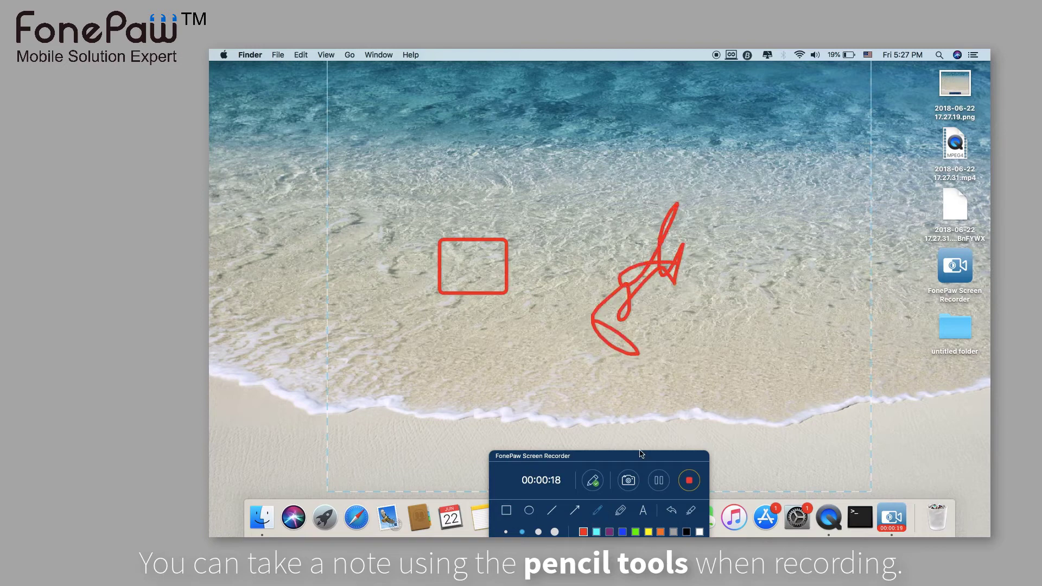
pyautogui.click(642, 510)
pyautogui.click(694, 381)
pyautogui.write('screen recorder')
pyautogui.click(728, 408)
# - Pause and resume the recording, then undo the text, scribble and rectangle annotations
pyautogui.click(659, 480)
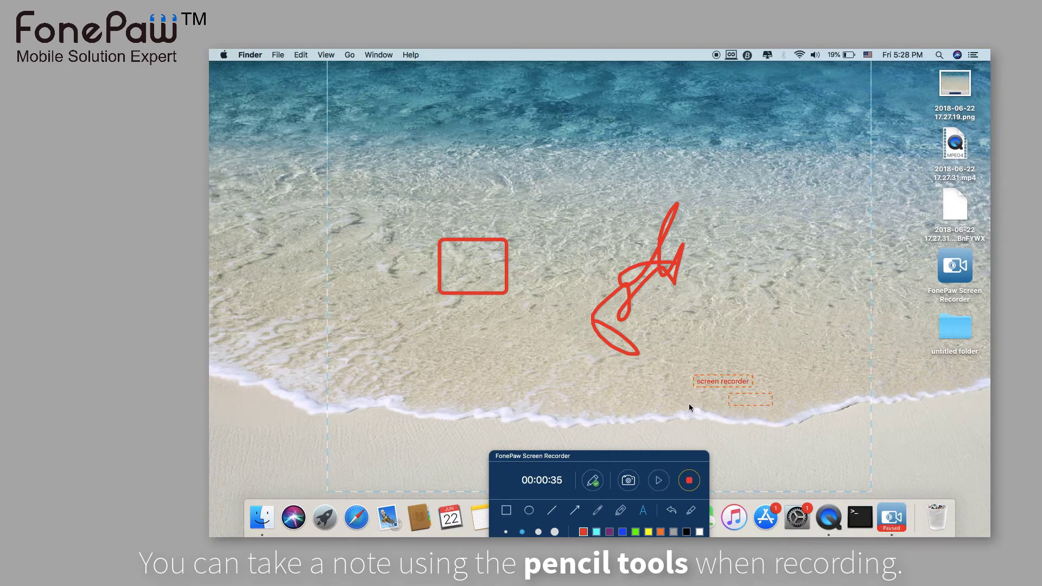
pyautogui.click(659, 481)
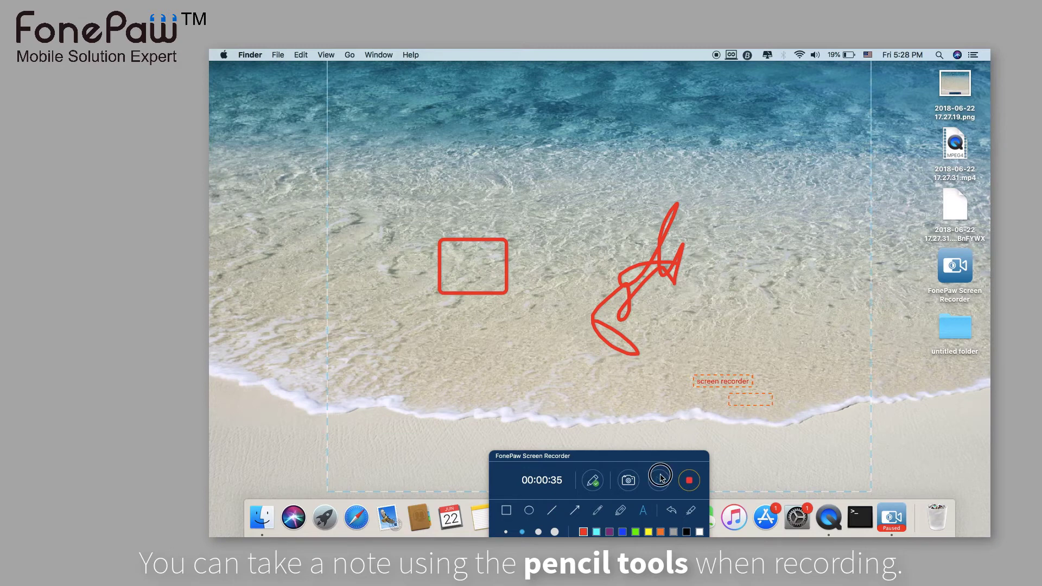
pyautogui.click(672, 516)
pyautogui.click(672, 517)
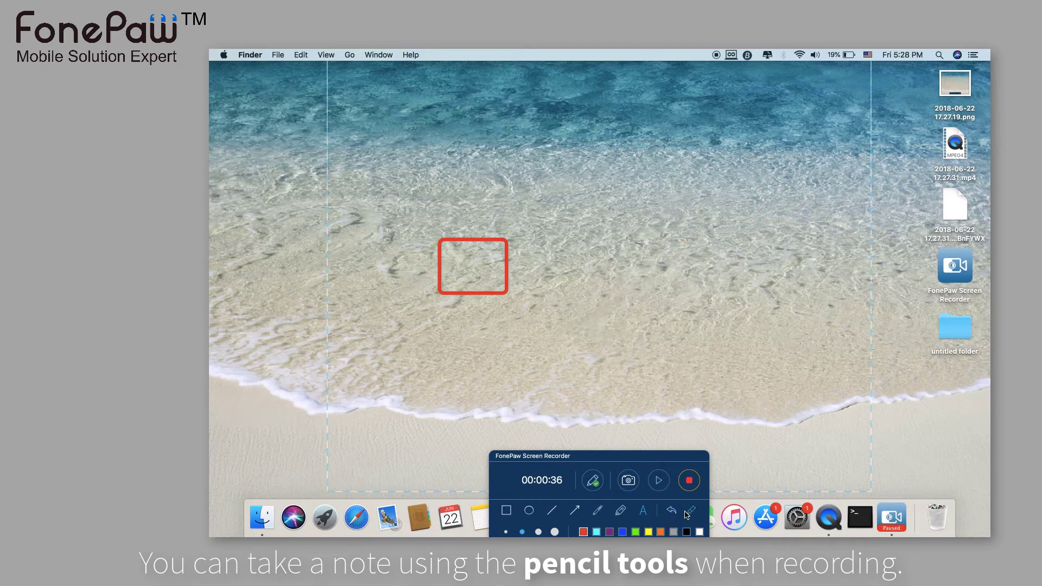
pyautogui.click(674, 510)
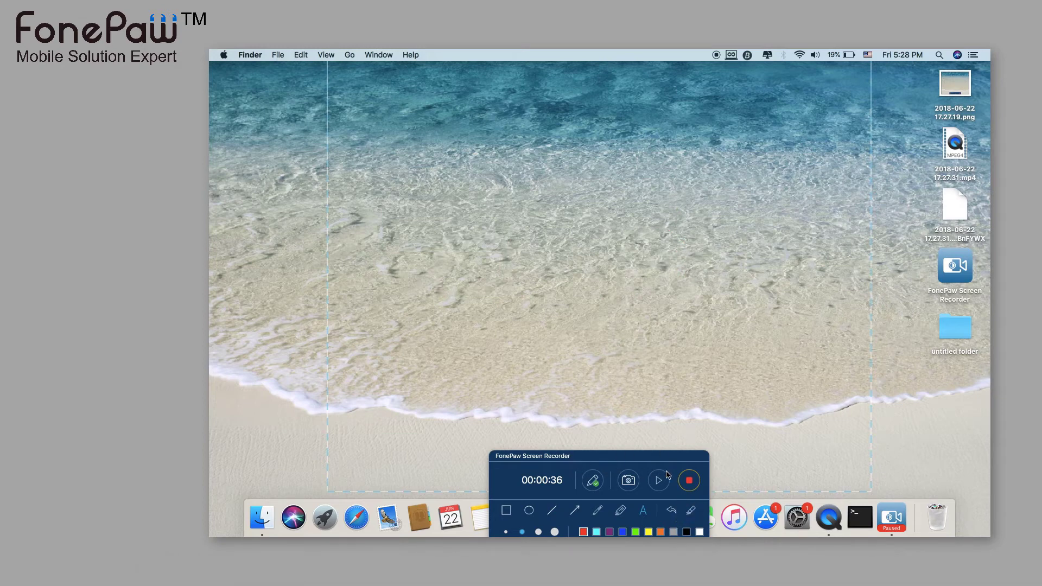
# - Close the annotation tools, dismiss the trial notice and select the exported 2018-06-22 17.27.31.mp4
pyautogui.click(593, 481)
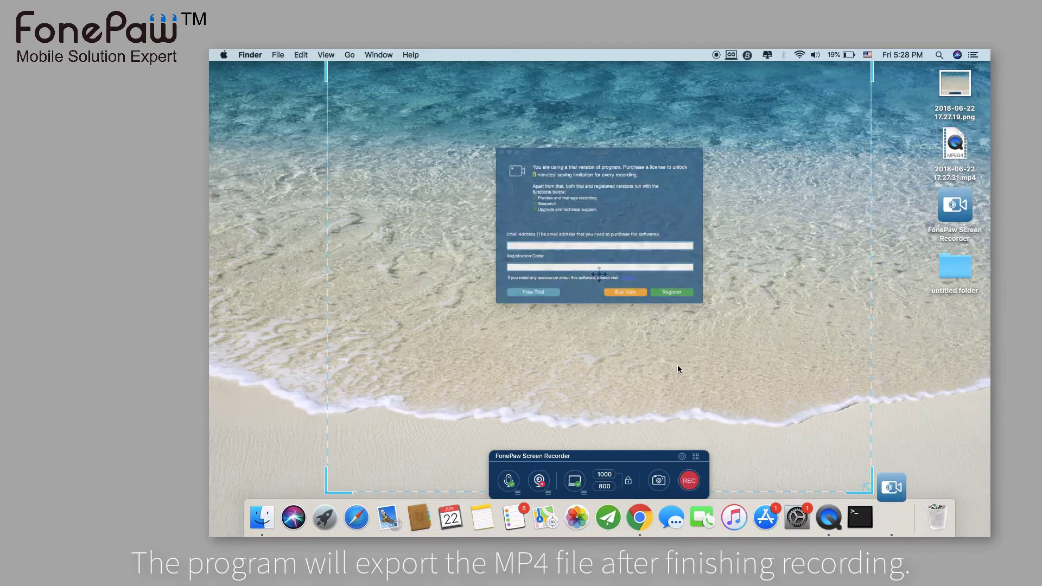
pyautogui.click(524, 320)
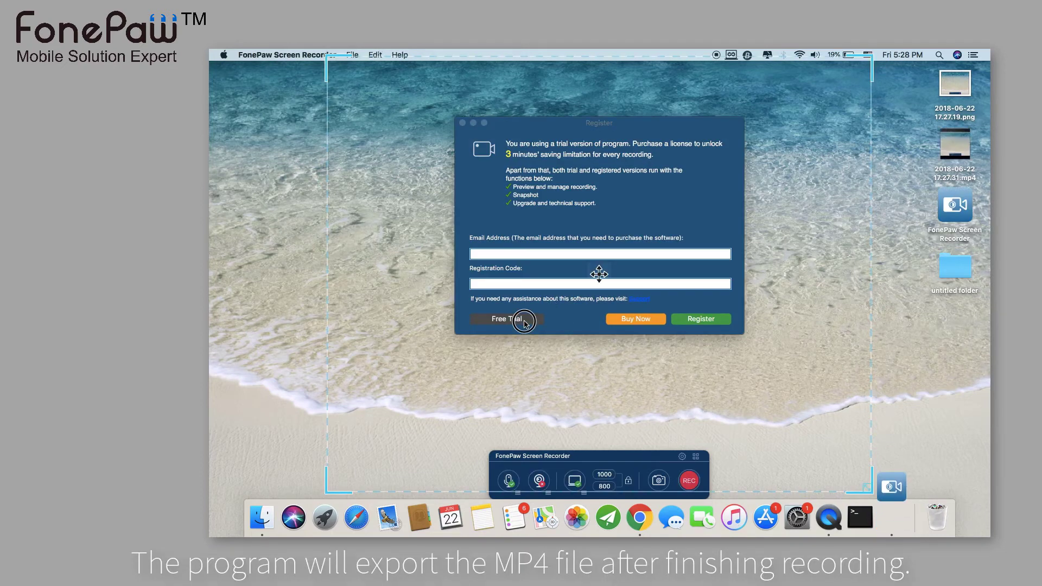
pyautogui.click(947, 141)
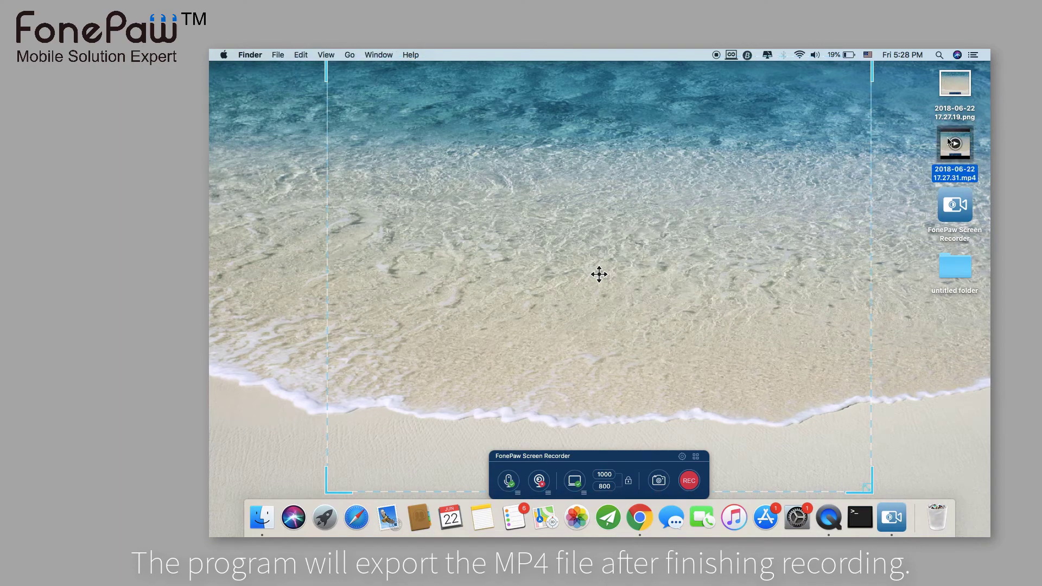
# - Open the exported MP4 from the desktop in QuickTime Player and play it back
pyautogui.doubleClick(948, 142)
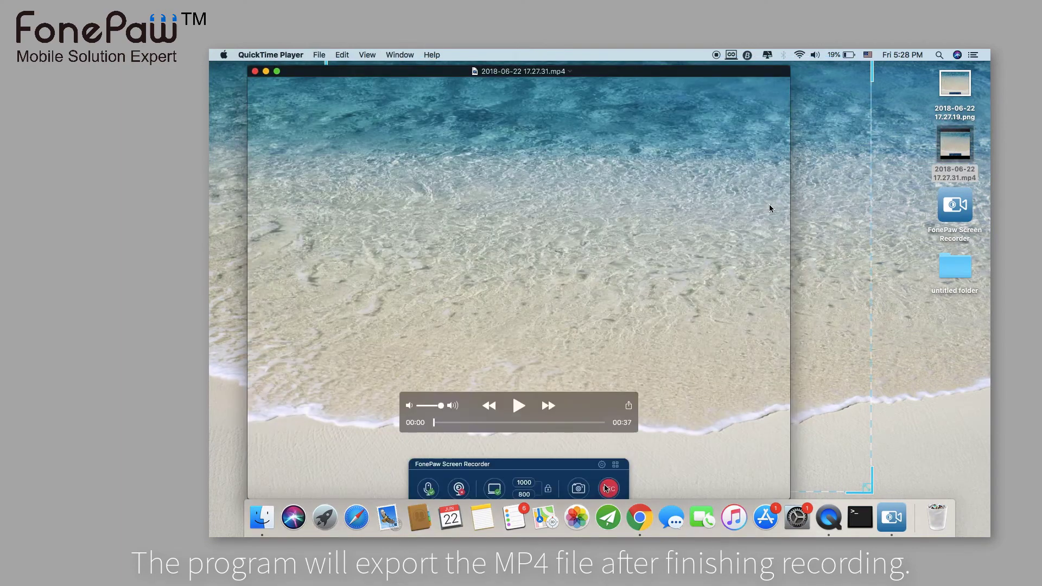
pyautogui.click(520, 406)
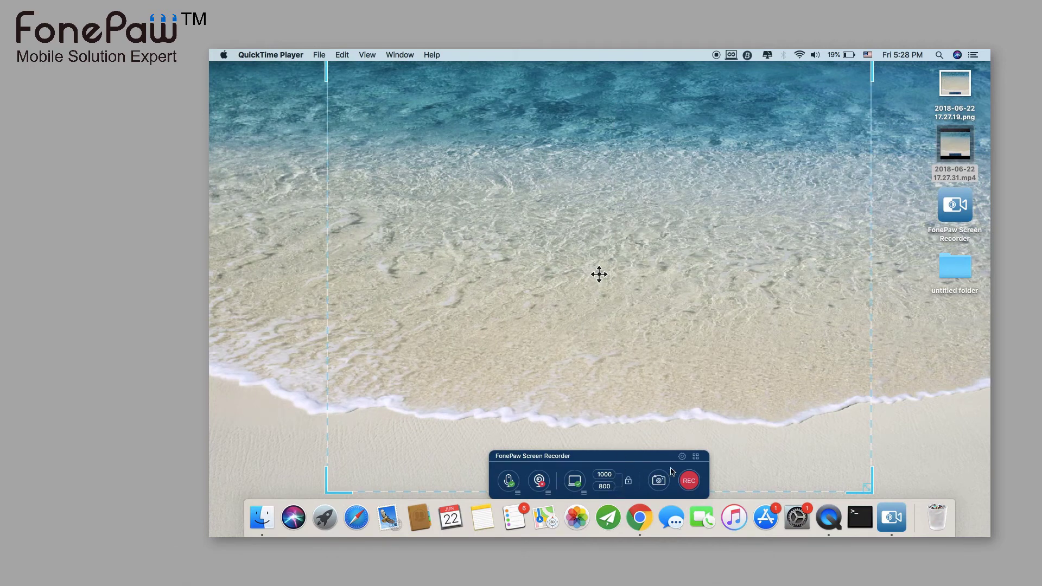
# - In Preferences, keep frame rate 30 and bitrate 8000, and enable 'Hide floating panel when recording'
pyautogui.click(682, 456)
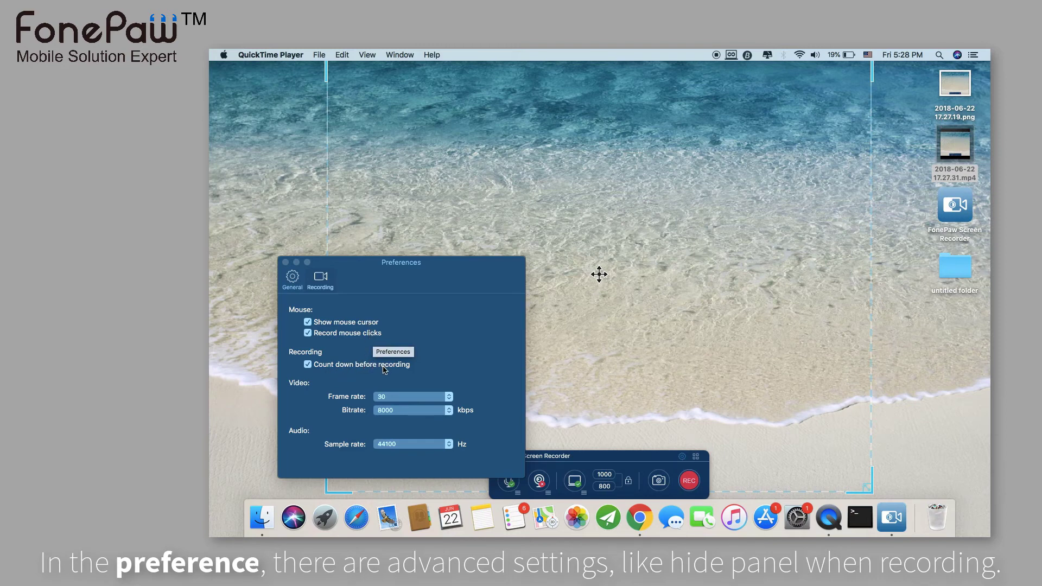
pyautogui.click(388, 397)
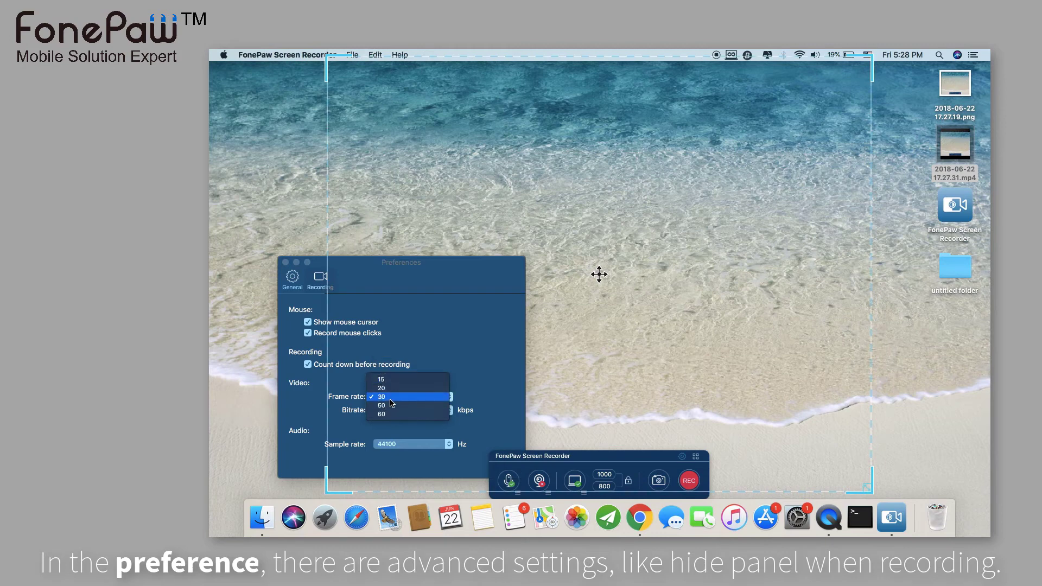
pyautogui.click(391, 401)
pyautogui.click(395, 410)
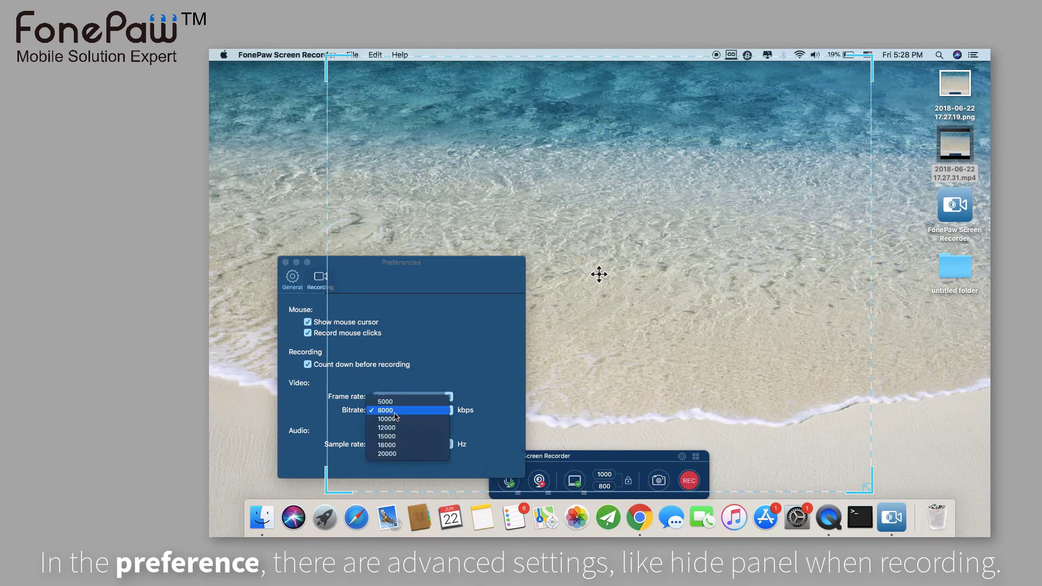
pyautogui.click(395, 414)
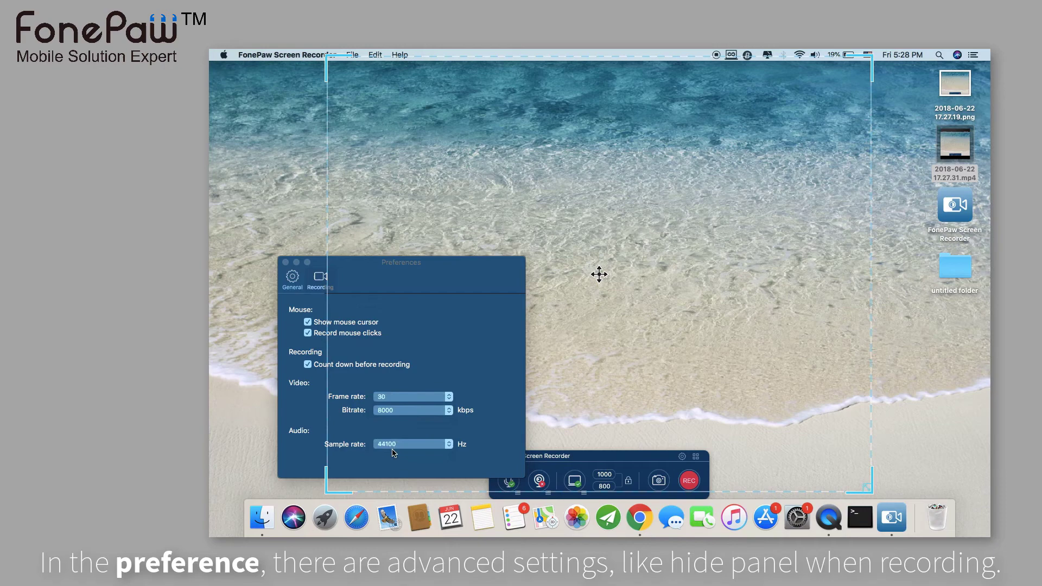
pyautogui.click(315, 290)
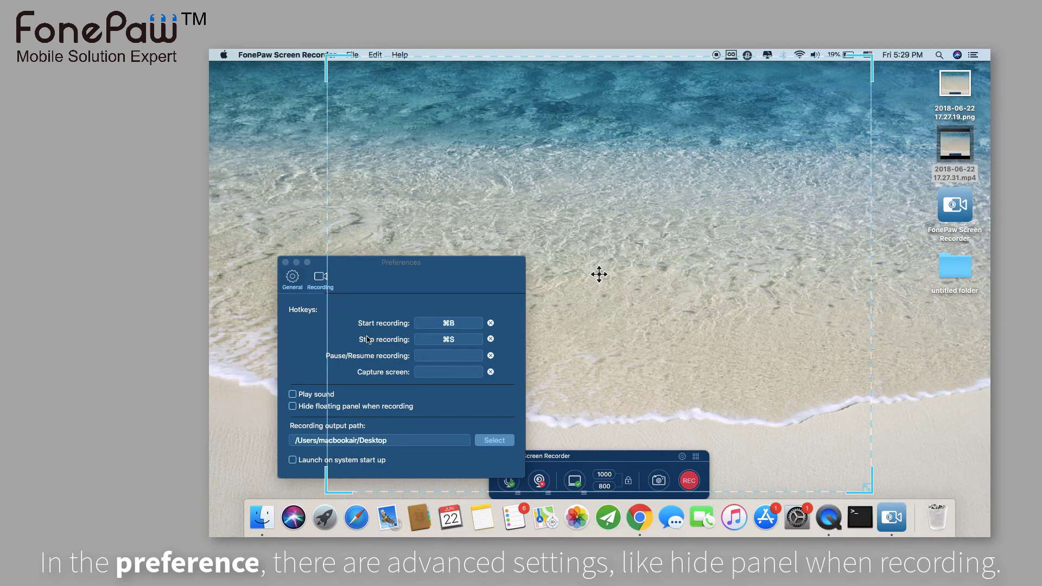
pyautogui.click(295, 408)
# - Close Preferences and browse the 24 saved recordings and screenshots in the media manager
pyautogui.click(286, 262)
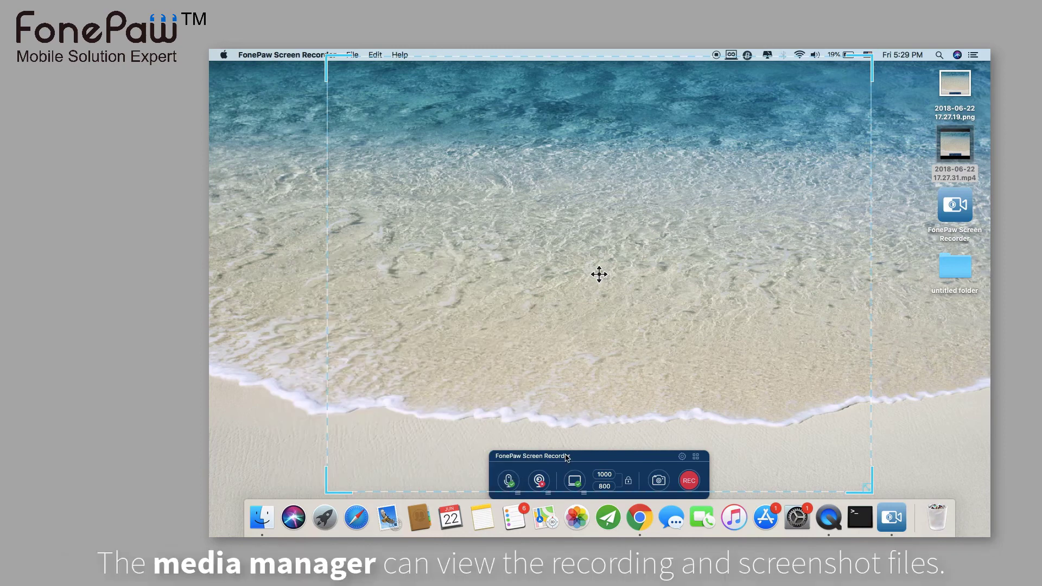
pyautogui.click(696, 458)
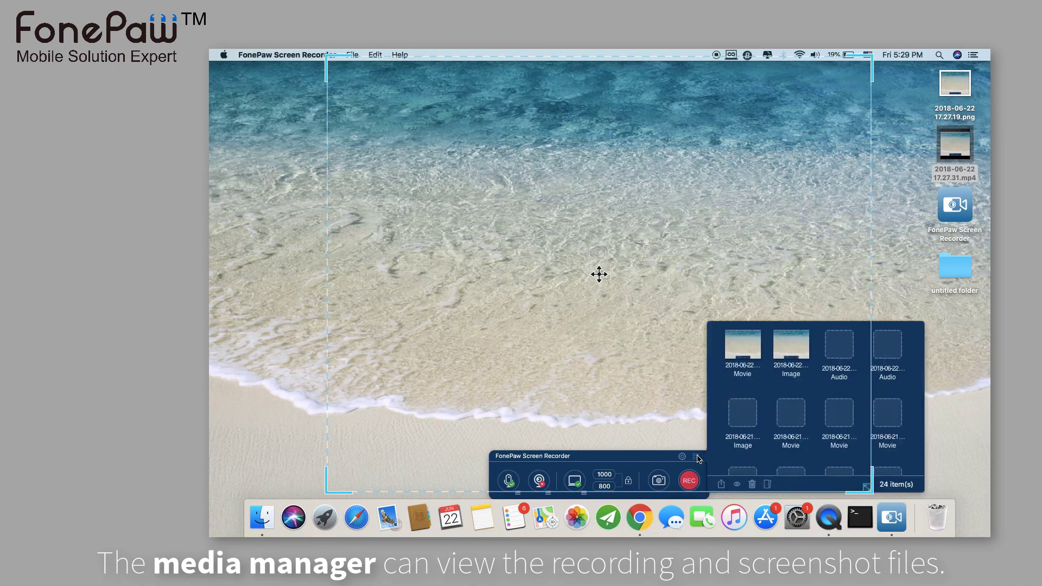
pyautogui.scroll(-5, 845, 374)
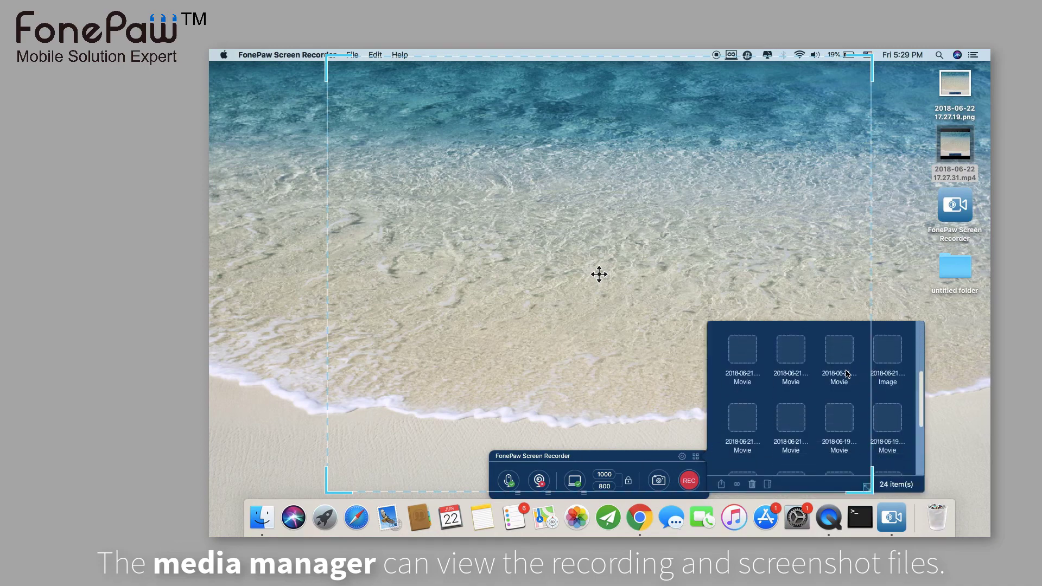
pyautogui.scroll(5, 848, 374)
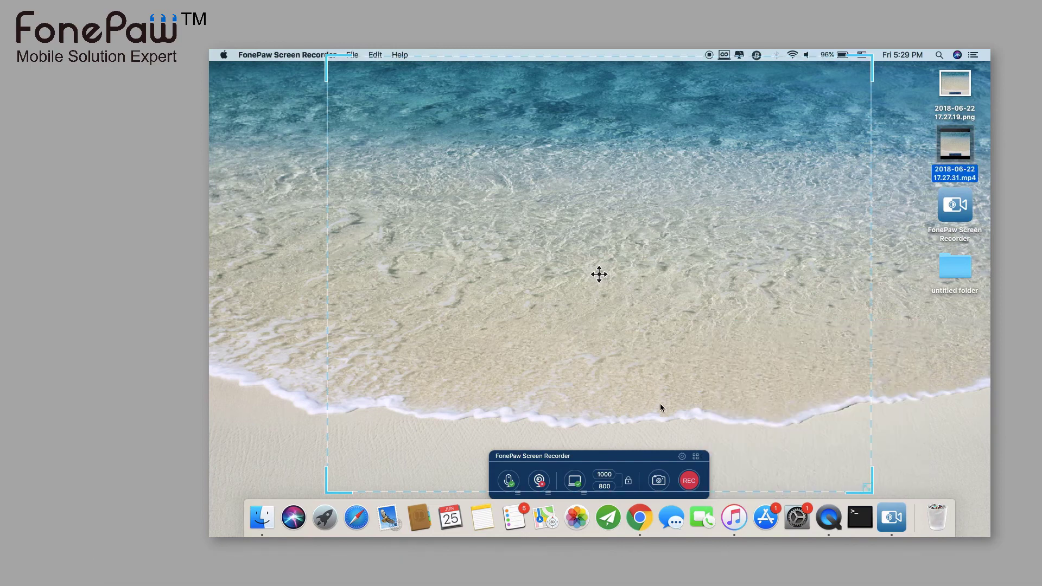
# - Start a new REC capture of the region, then stop it from the FonePaw dock icon menu
pyautogui.click(689, 480)
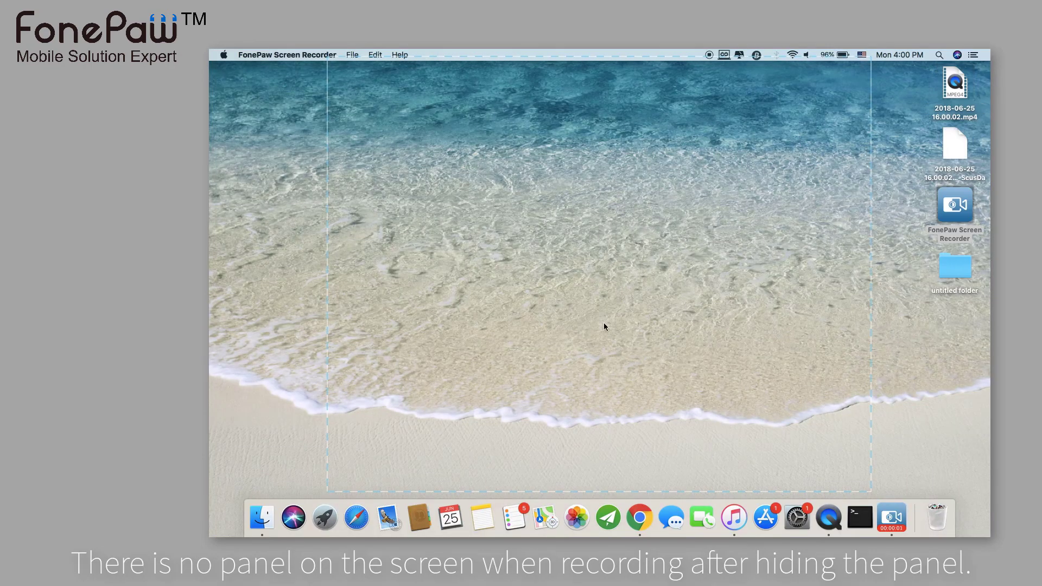
pyautogui.click(567, 301)
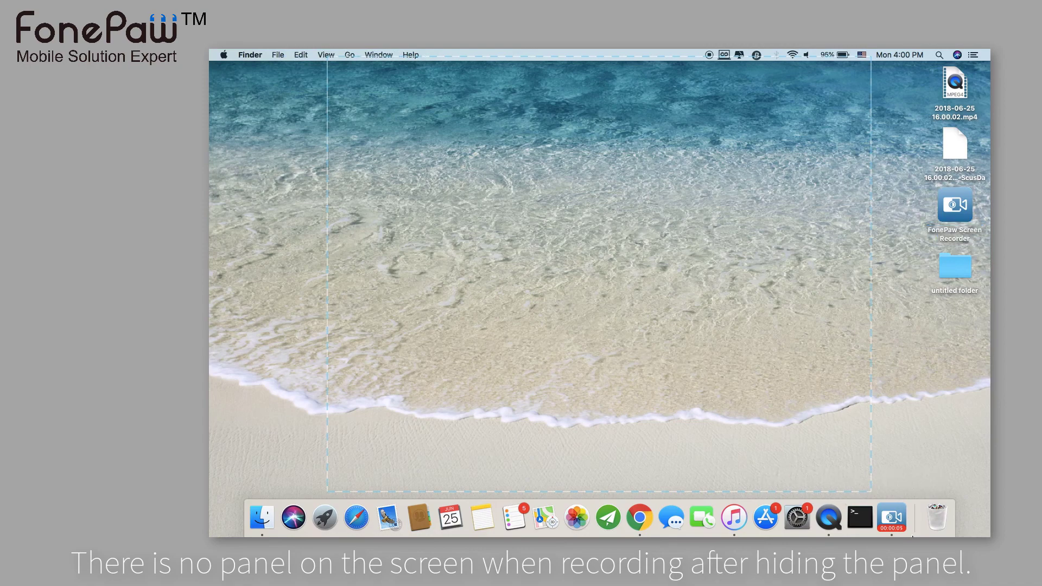
pyautogui.rightClick(892, 517)
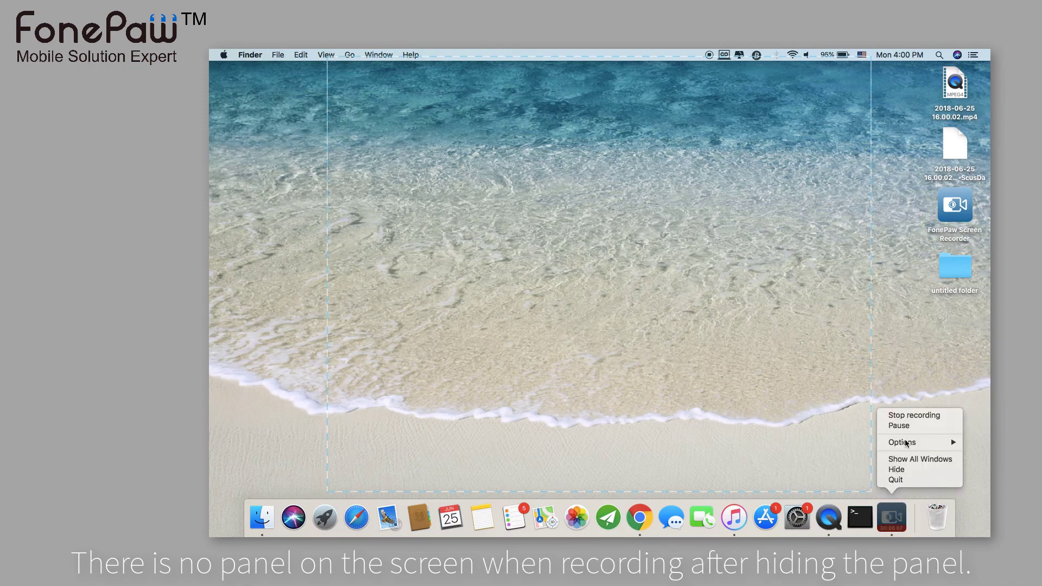
pyautogui.click(910, 419)
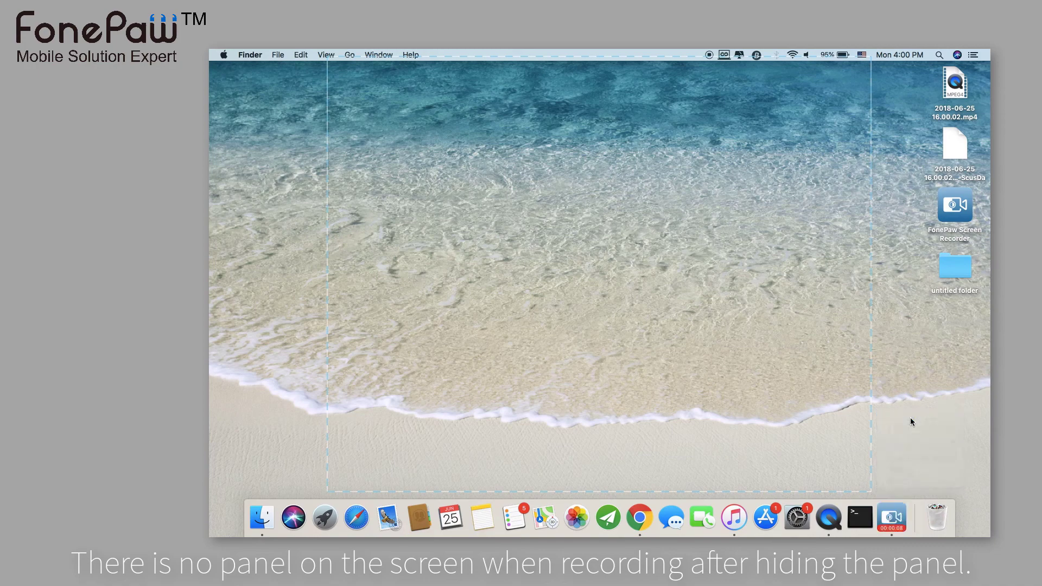